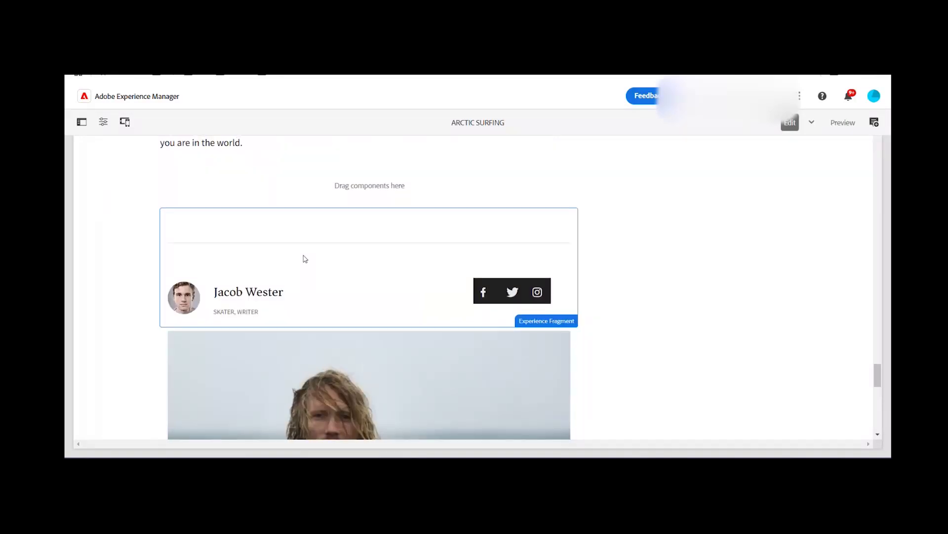
scroll(305, 258, "up", 10)
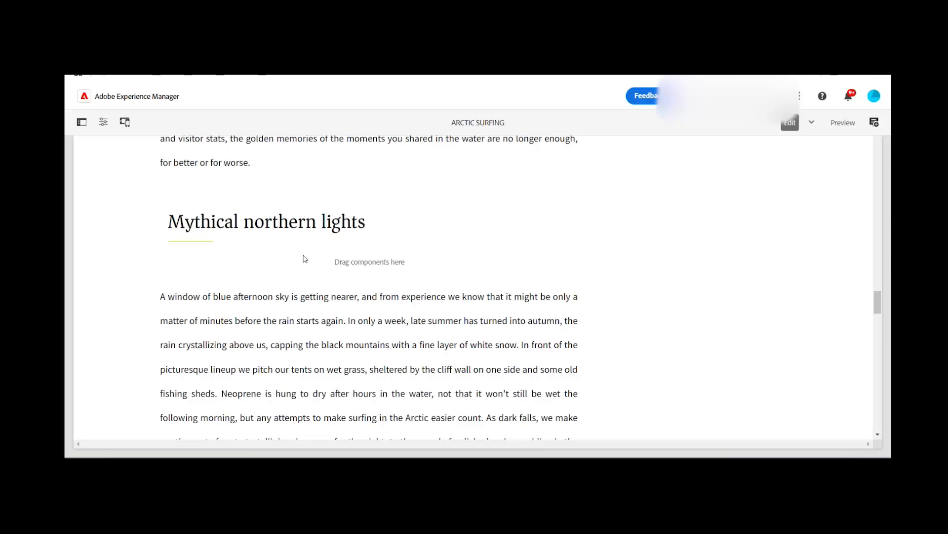
Scroll down the Arctic Surfing article and select the surfer photo near its end.
scroll(304, 259, "down", 4)
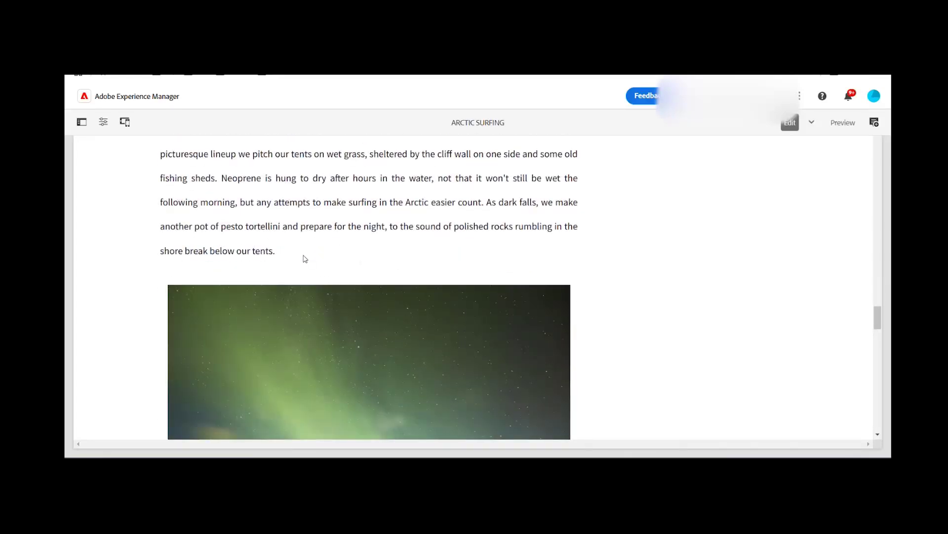
scroll(305, 259, "down", 1)
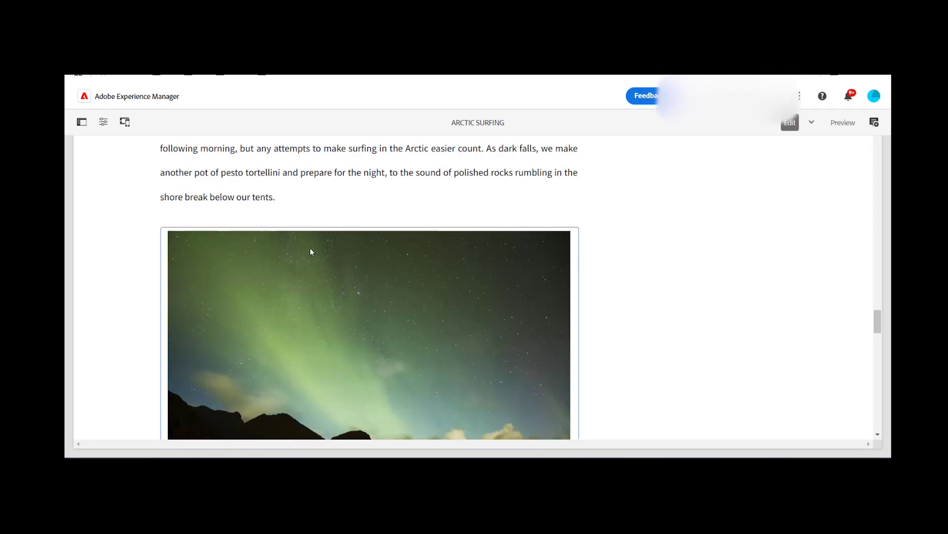
scroll(342, 310, "down", 5)
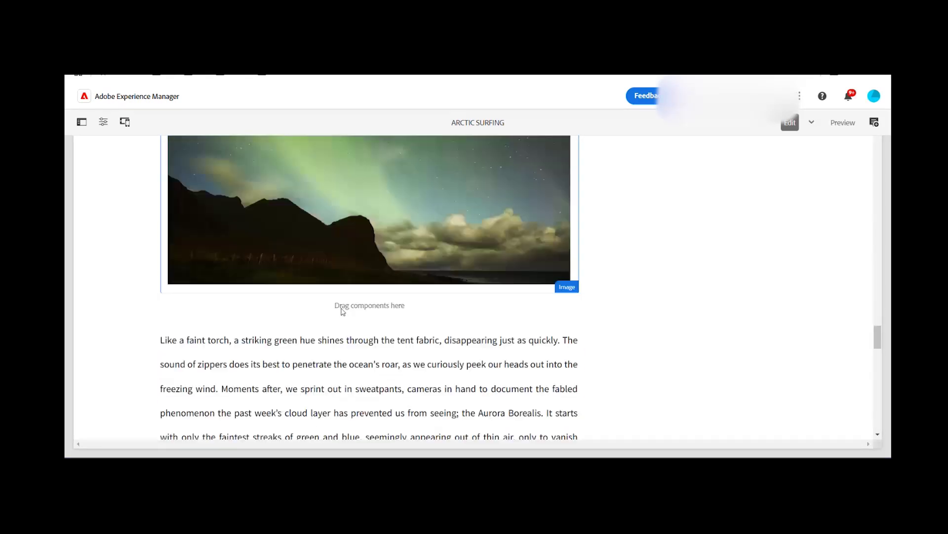
scroll(341, 310, "down", 9)
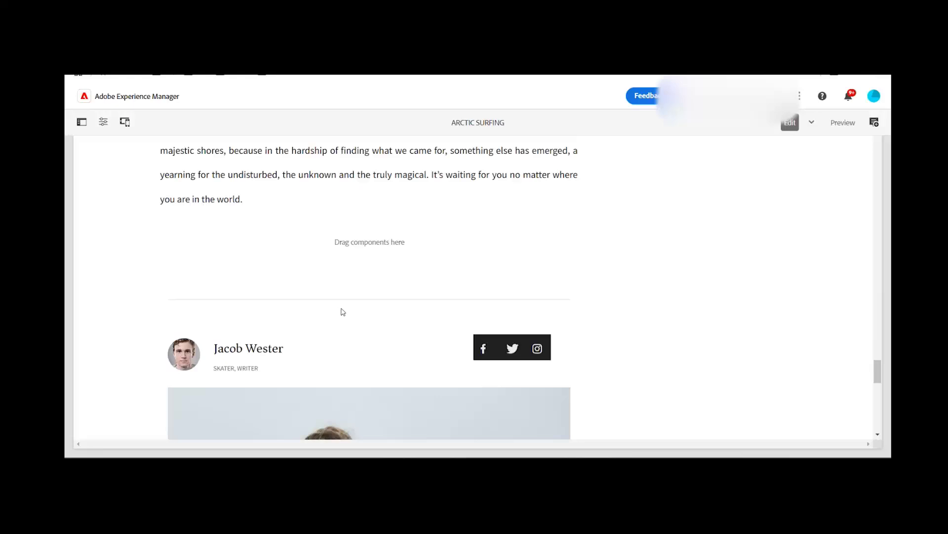
scroll(341, 310, "down", 4)
scroll(341, 310, "down", 3)
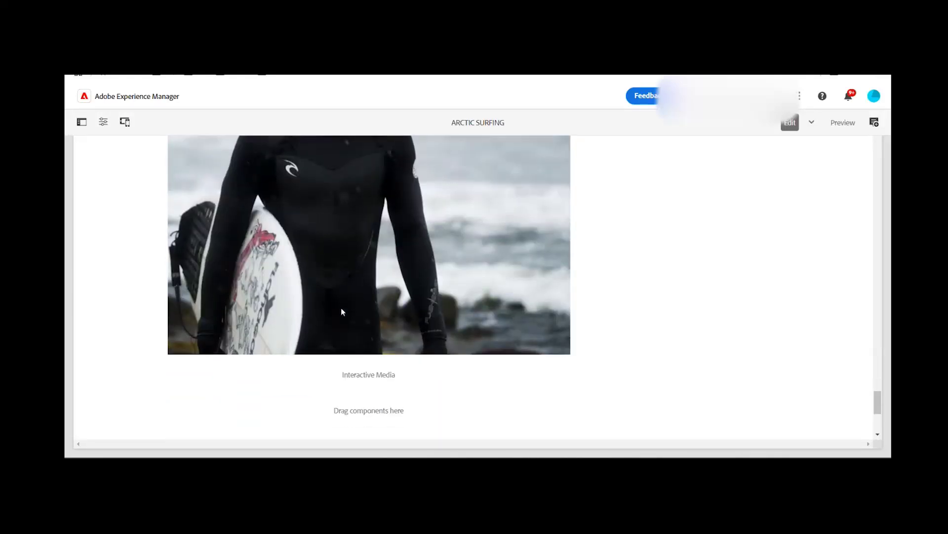
scroll(417, 320, "up", 2)
left_click(417, 321)
scroll(500, 326, "down", 2)
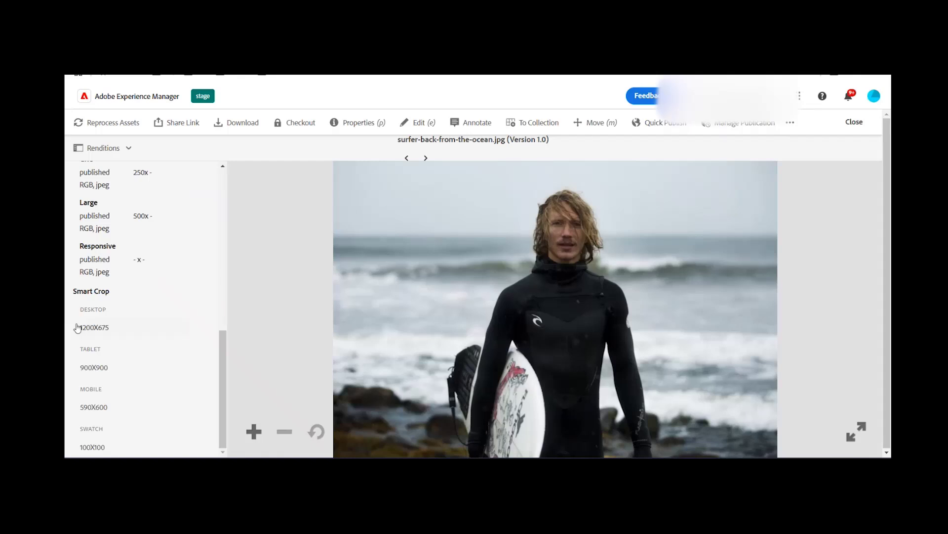
scroll(98, 319, "up", 4)
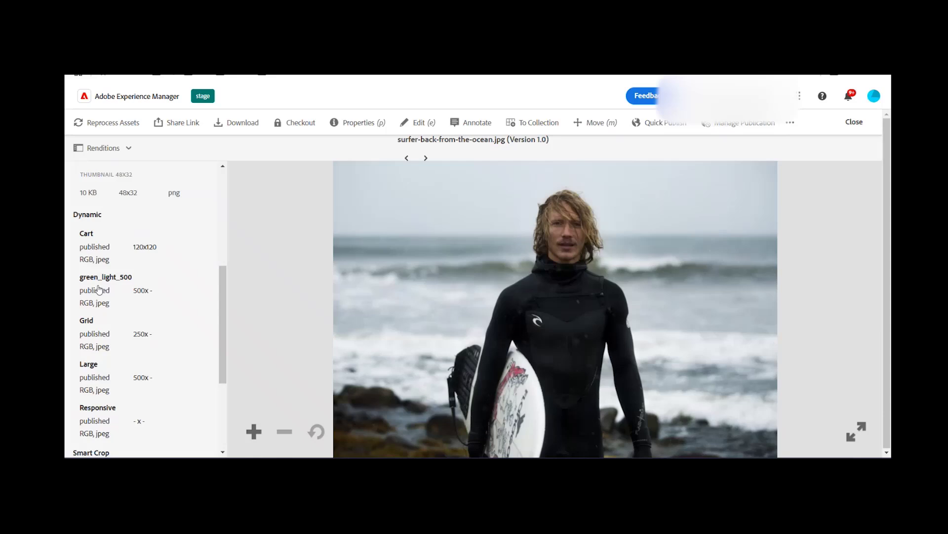
scroll(123, 361, "down", 2)
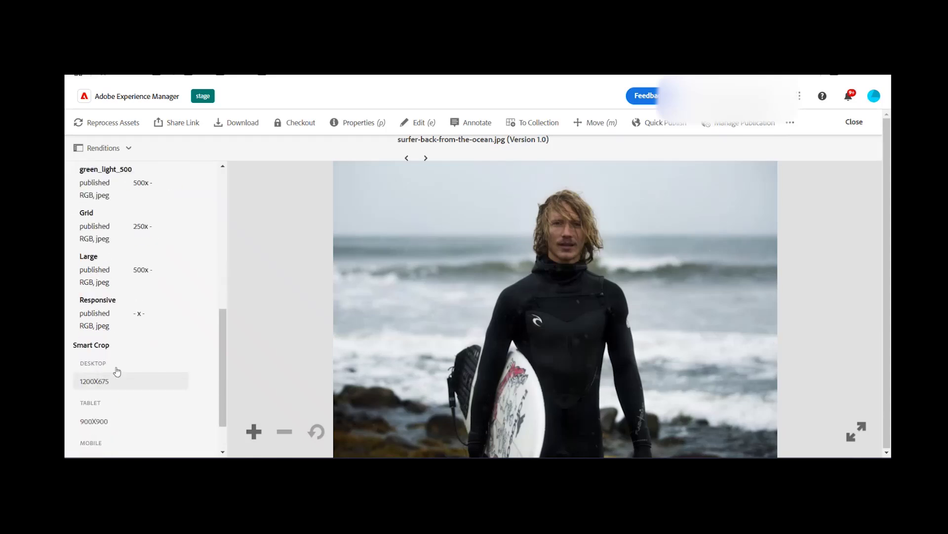
scroll(122, 359, "down", 1)
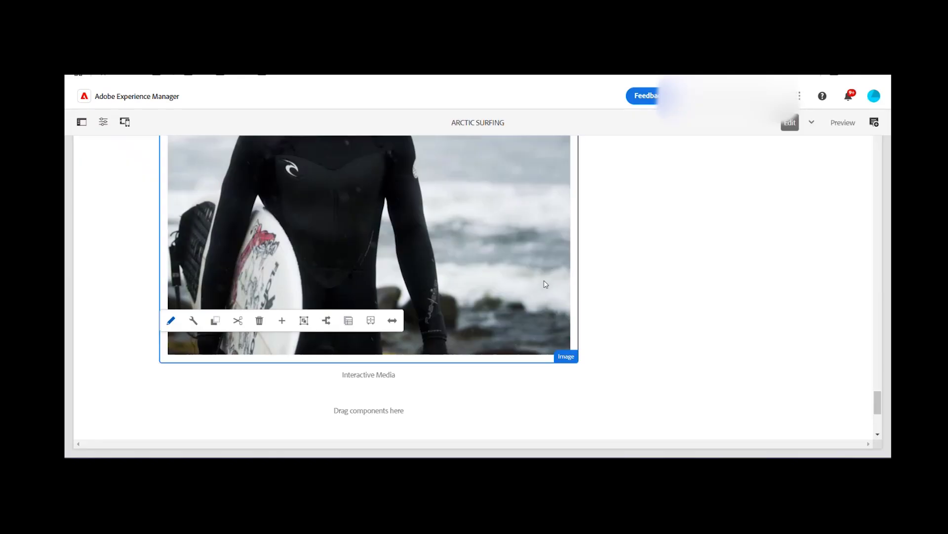
Change the surfer image's Preset Type from Smart Crop to Image Preset 'Responsive' and save.
scroll(543, 285, "up", 1)
left_click(194, 374)
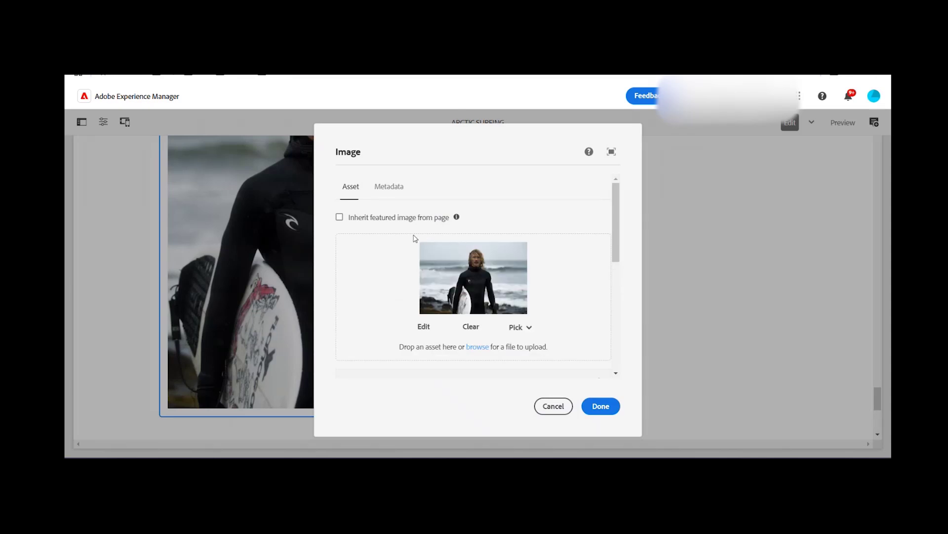
scroll(415, 239, "down", 6)
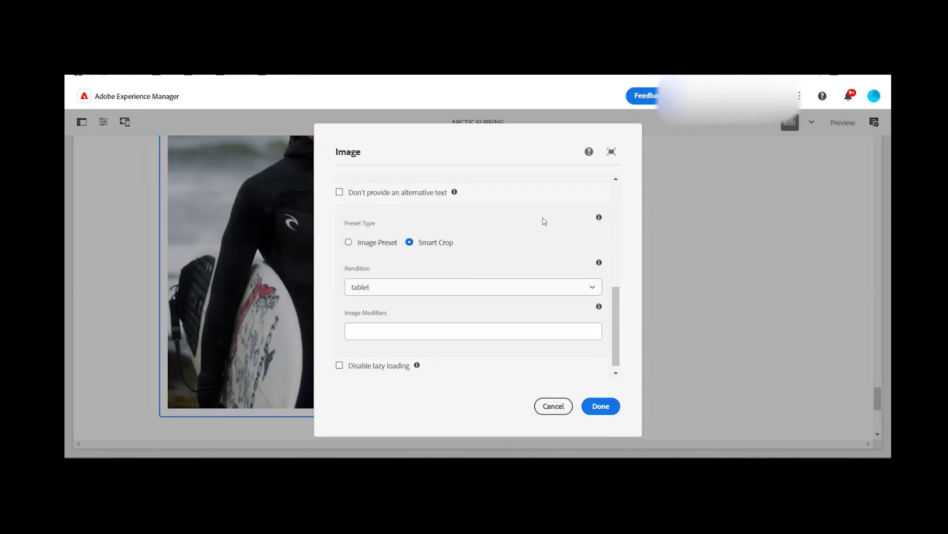
left_click(360, 247)
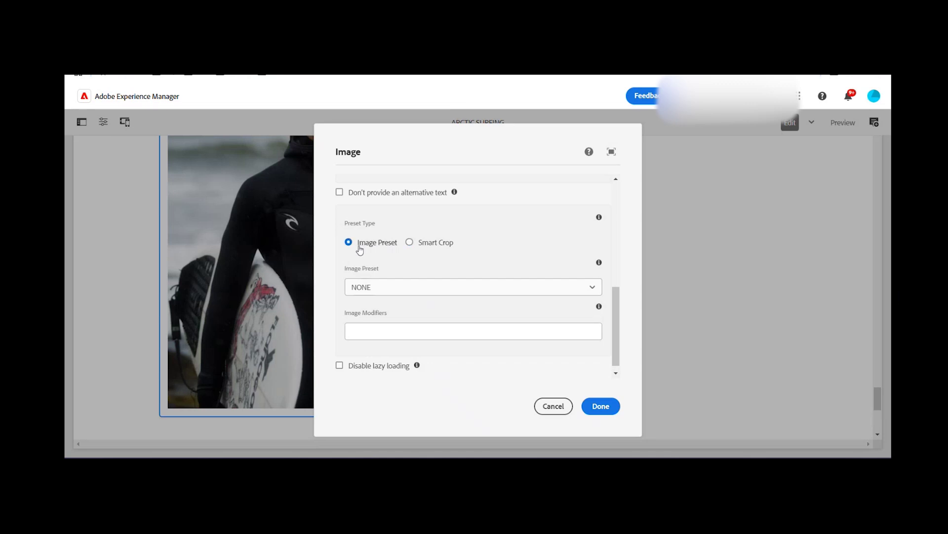
left_click(393, 292)
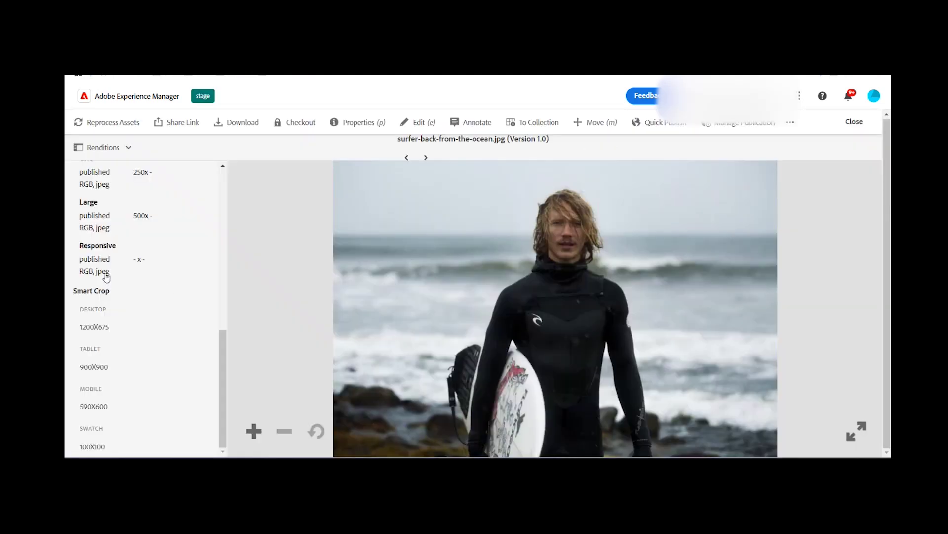
scroll(106, 276, "up", 3)
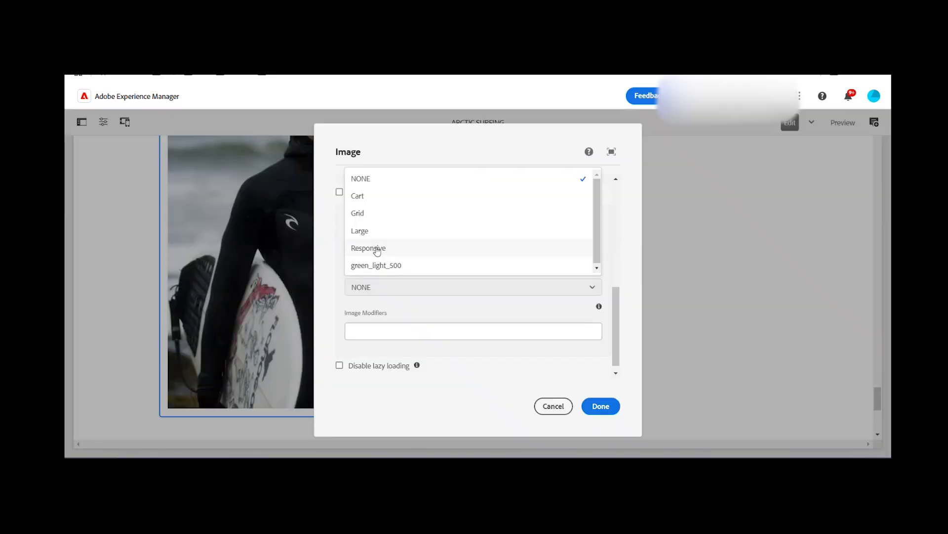
left_click(376, 250)
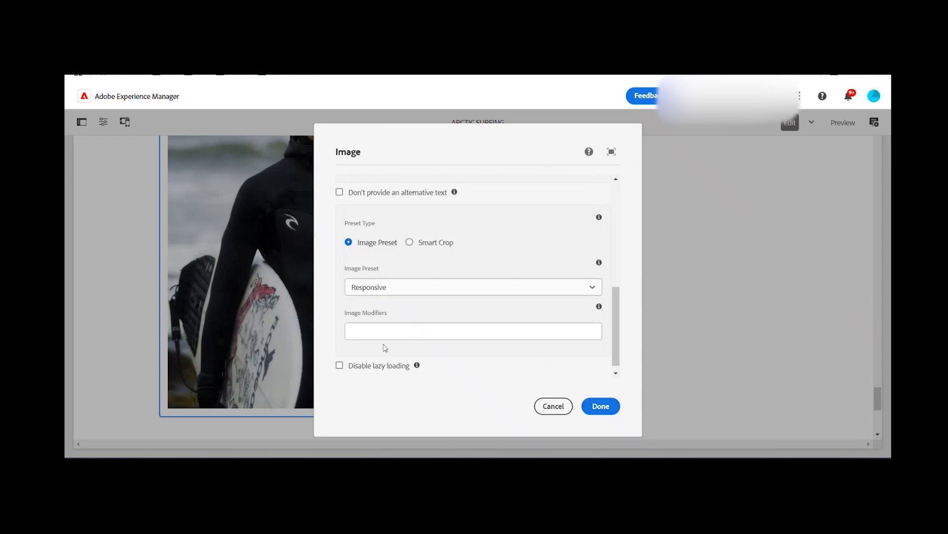
left_click(365, 333)
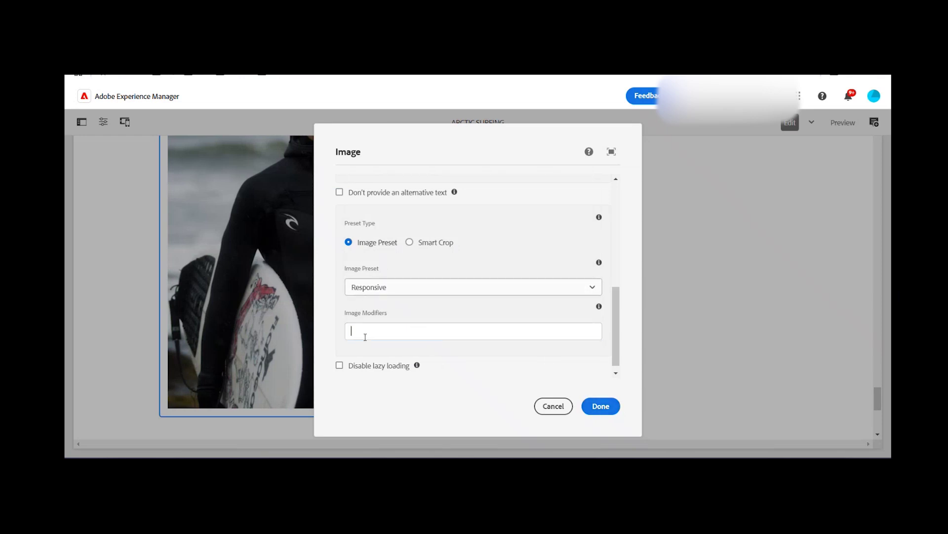
left_click(600, 406)
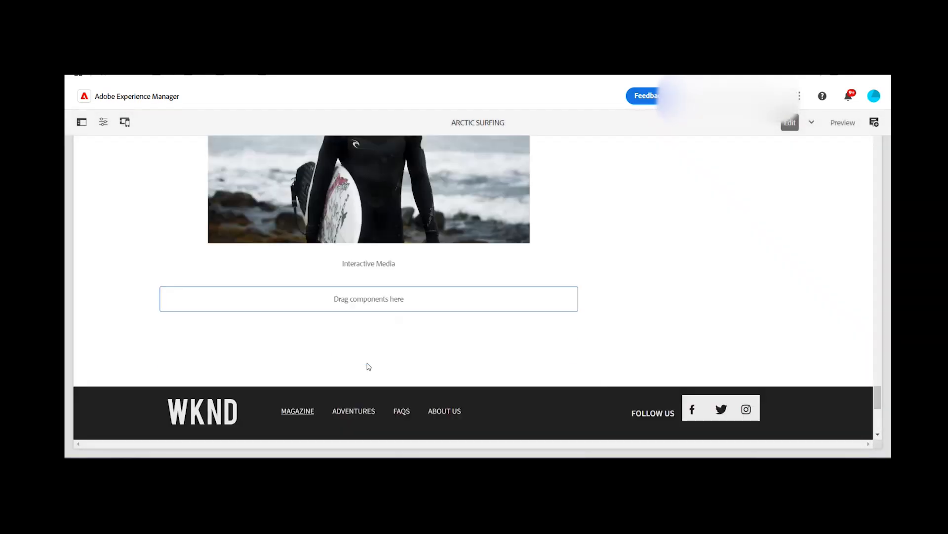
Reselect the surfer image and reopen its settings, glancing at the caption and link tab.
scroll(347, 292, "up", 3)
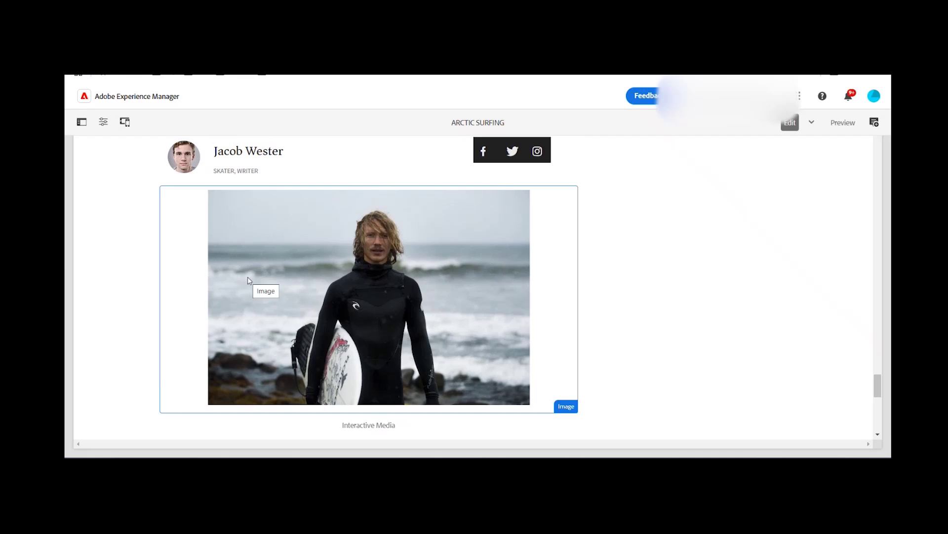
left_click(331, 246)
left_click(193, 169)
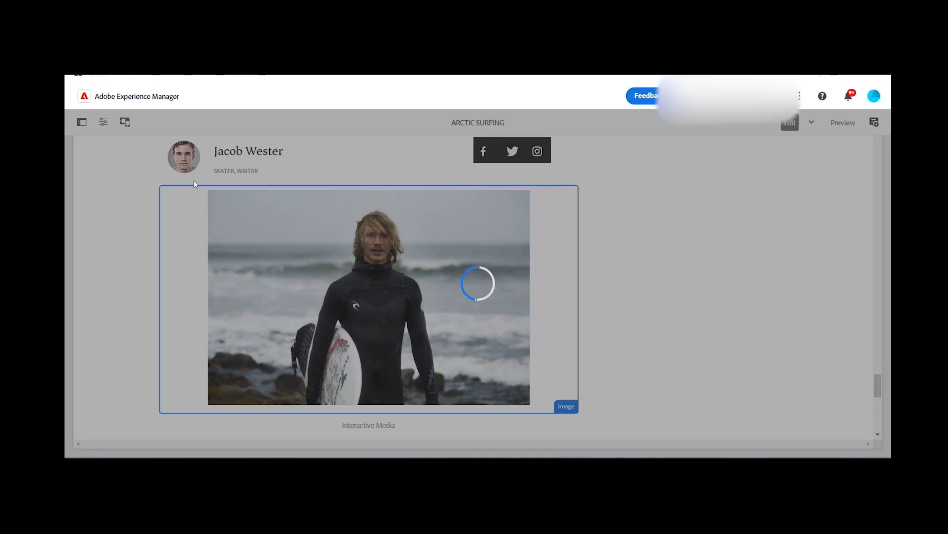
left_click(389, 187)
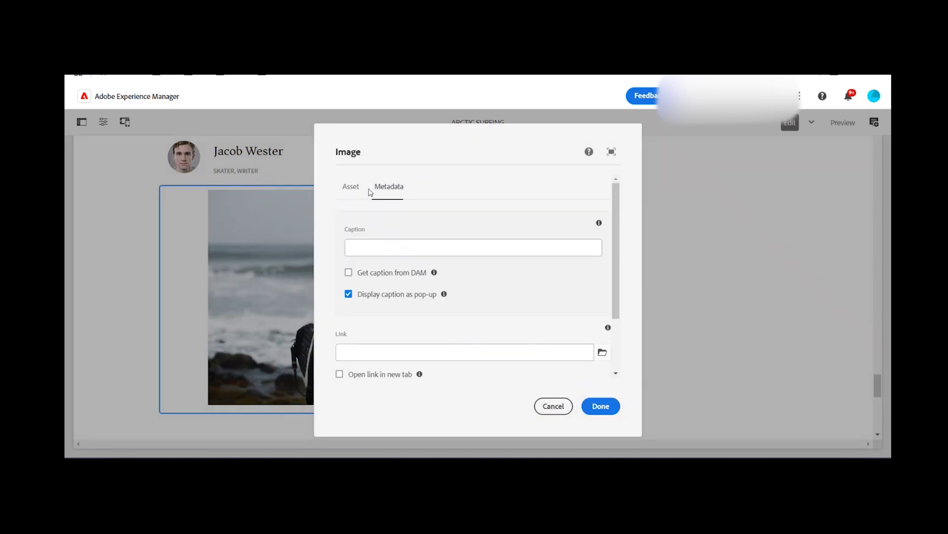
left_click(350, 190)
Switch the image back to Smart Crop with the Mobile rendition and apply it.
scroll(447, 268, "down", 3)
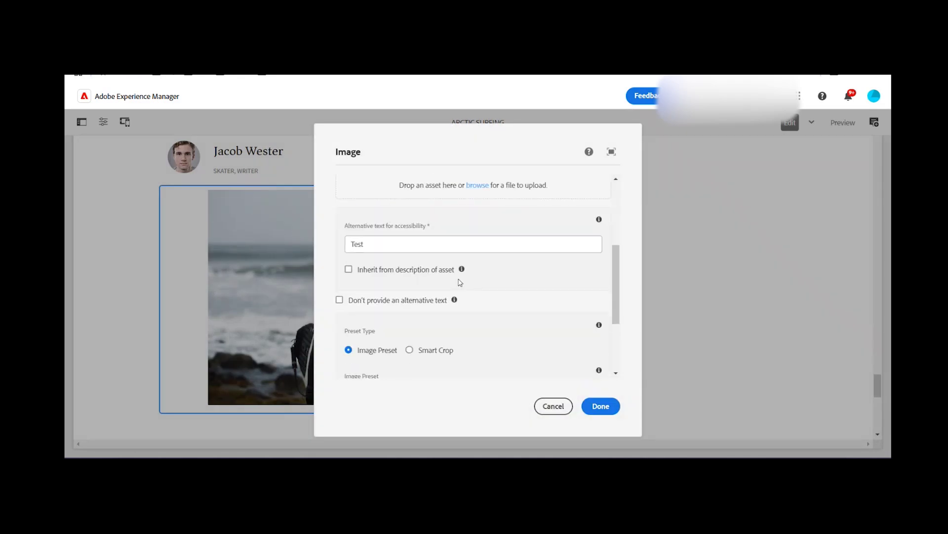
scroll(460, 281, "down", 2)
left_click(419, 295)
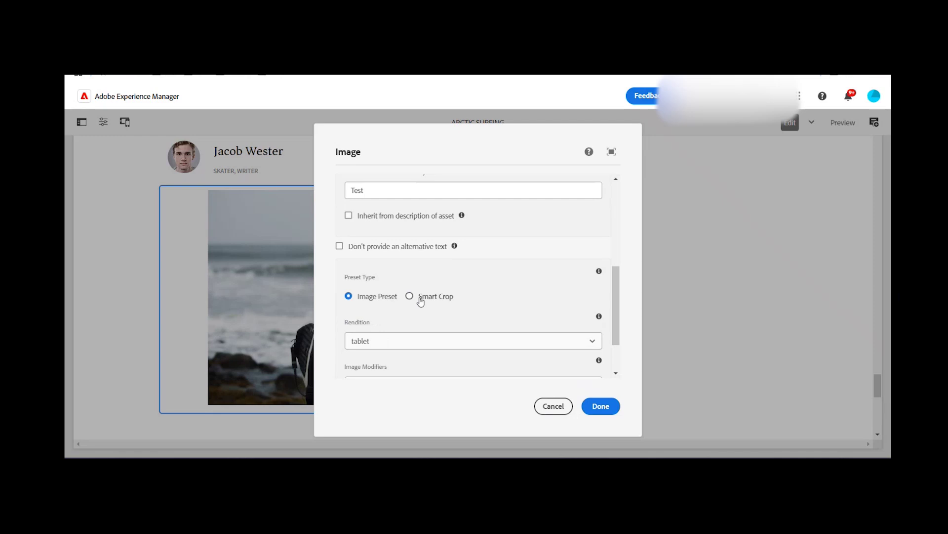
scroll(462, 295, "down", 2)
left_click(450, 285)
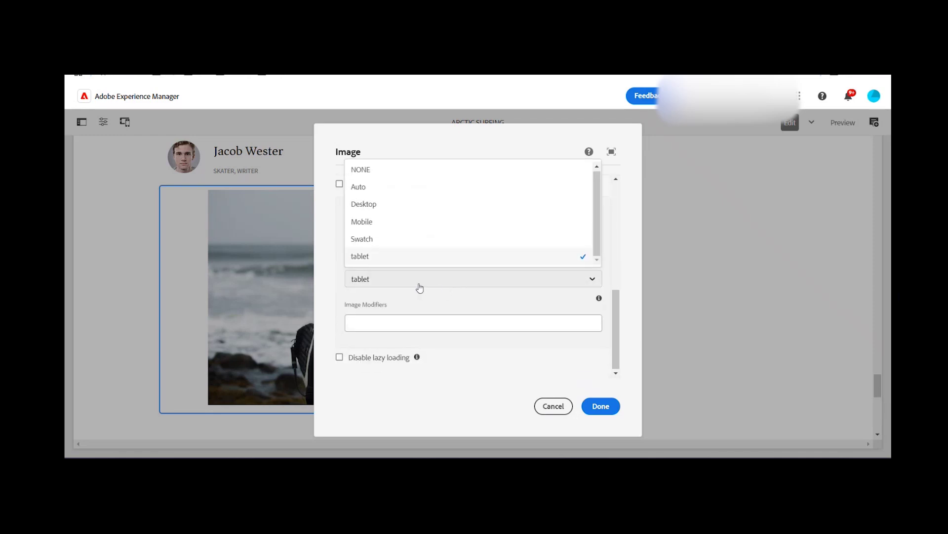
left_click(383, 222)
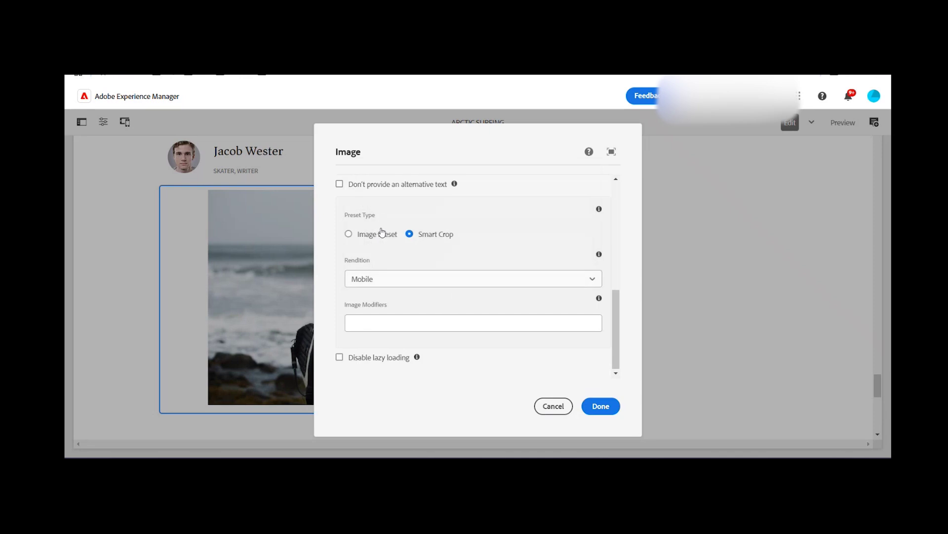
left_click(601, 406)
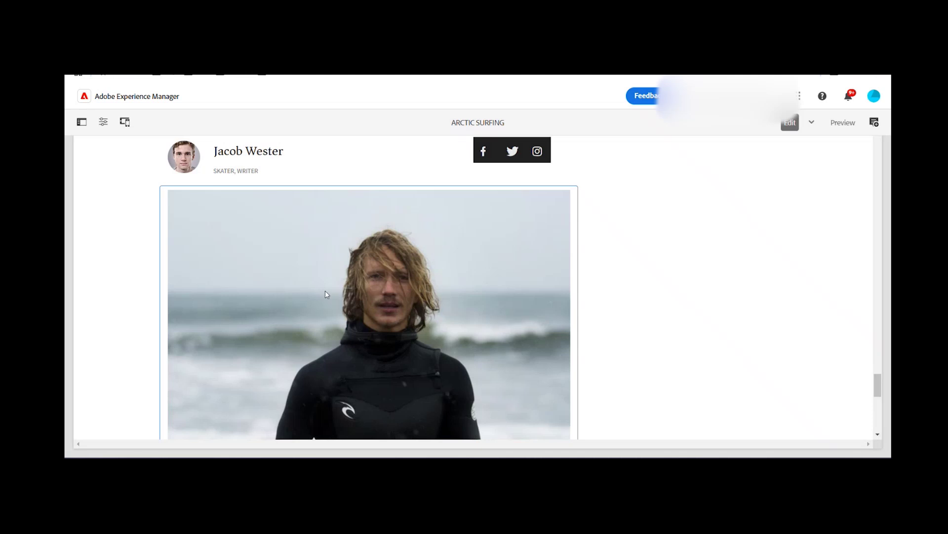
Reopen the surfer image's settings and change its Smart Crop rendition from Mobile to tablet.
scroll(326, 294, "down", 3)
scroll(325, 292, "up", 1)
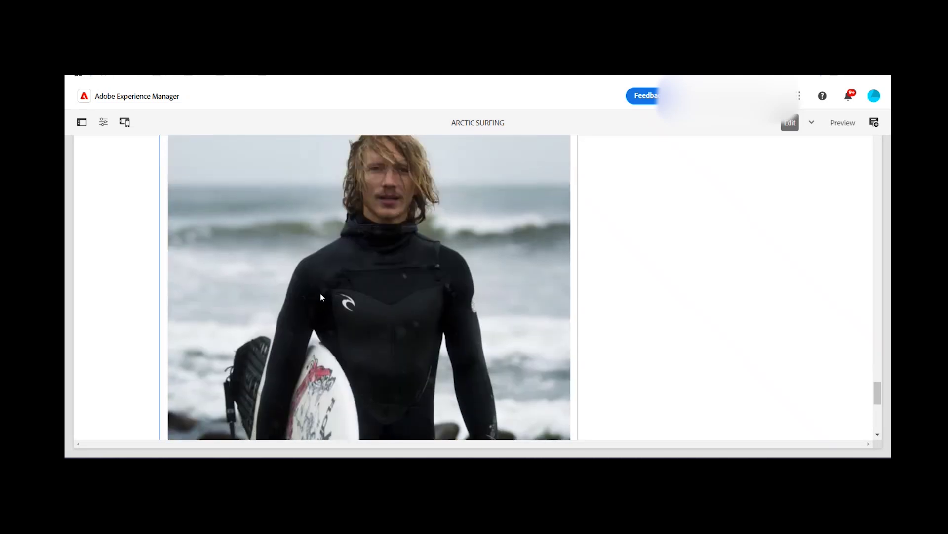
left_click(320, 293)
left_click(194, 429)
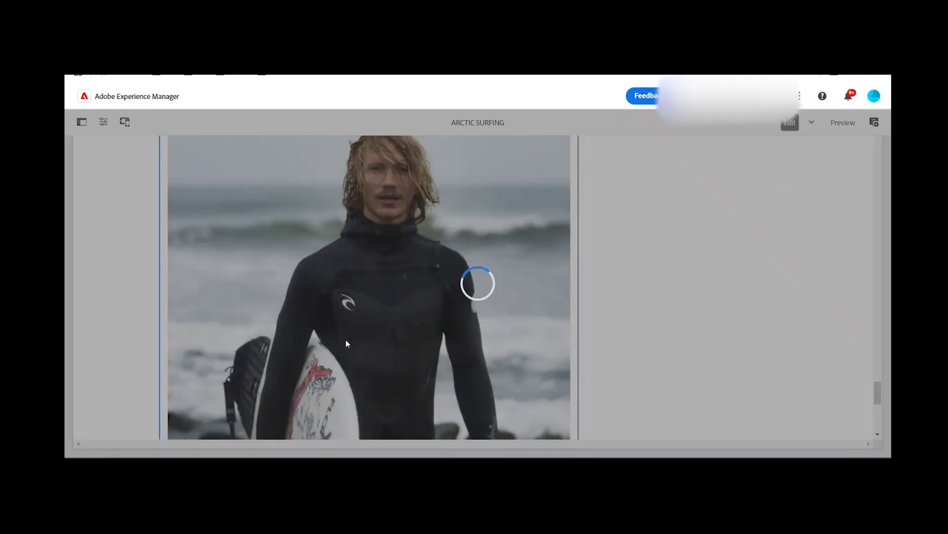
scroll(447, 276, "down", 2)
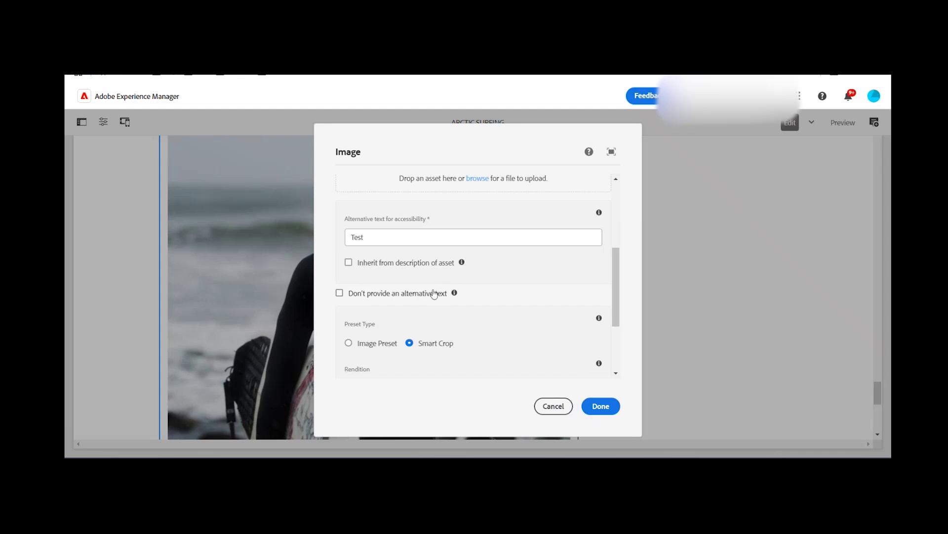
scroll(423, 349, "down", 2)
left_click(376, 280)
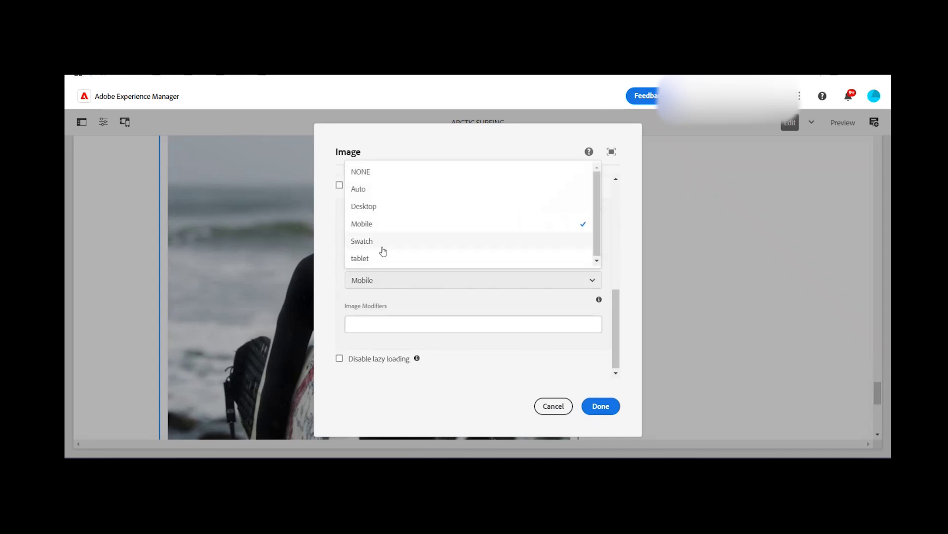
left_click(365, 258)
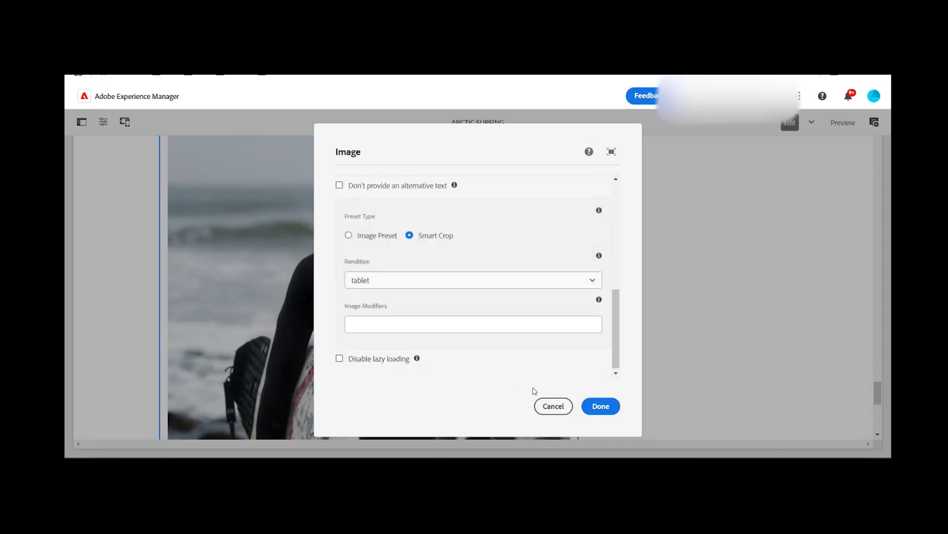
left_click(601, 406)
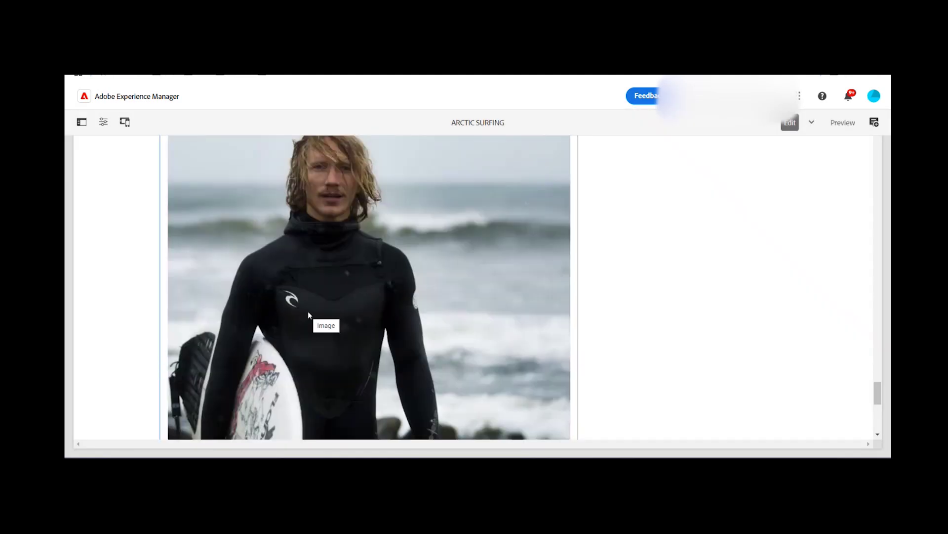
scroll(307, 310, "down", 3)
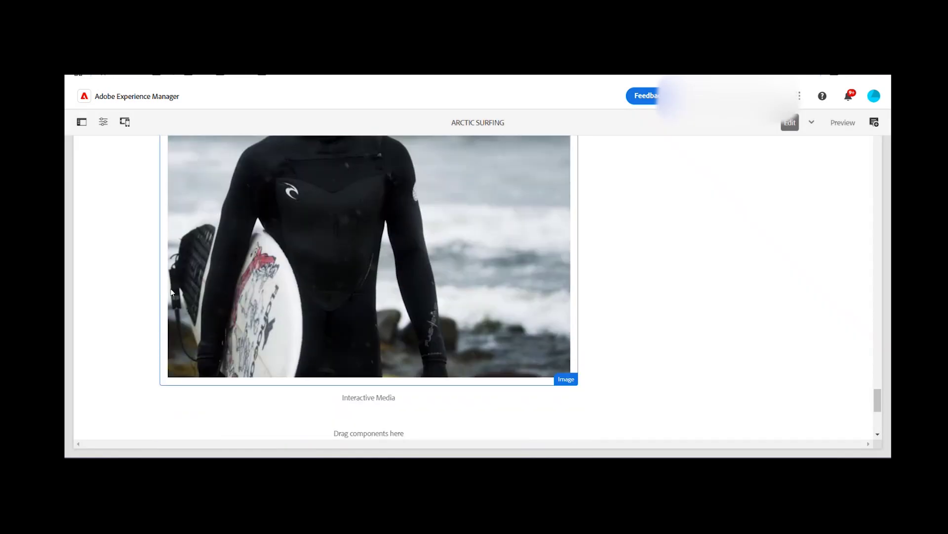
scroll(377, 291, "up", 3)
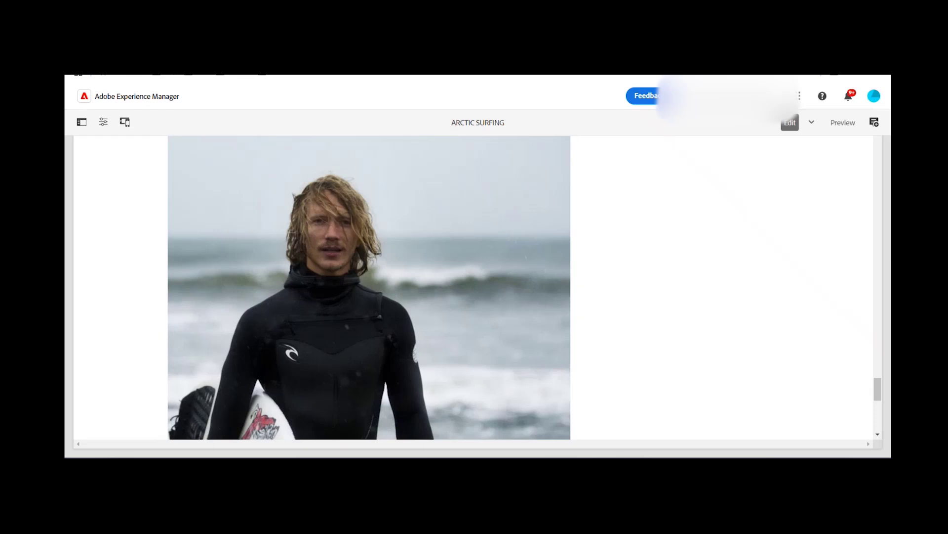
Open the surfer image's settings and review the Rendition list, leaving it on tablet.
left_click(315, 287)
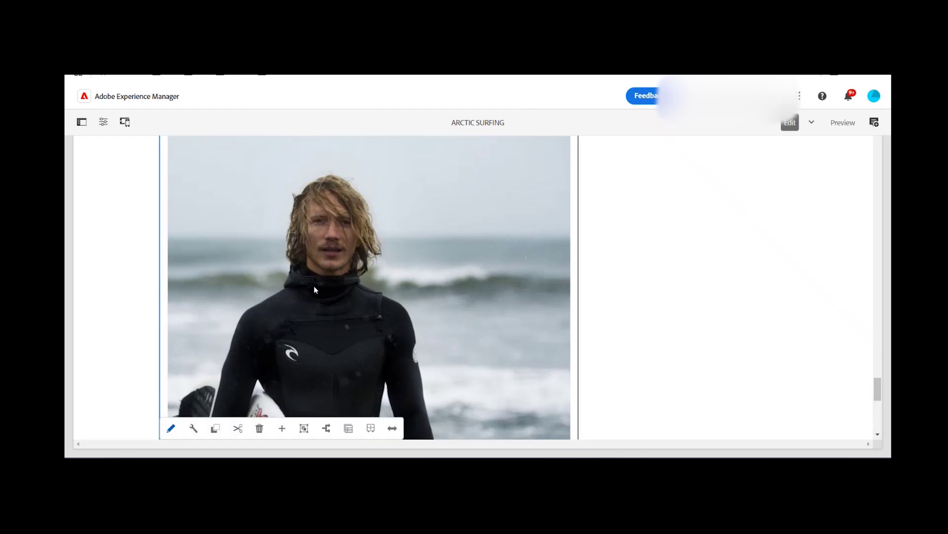
scroll(231, 364, "down", 2)
left_click(193, 328)
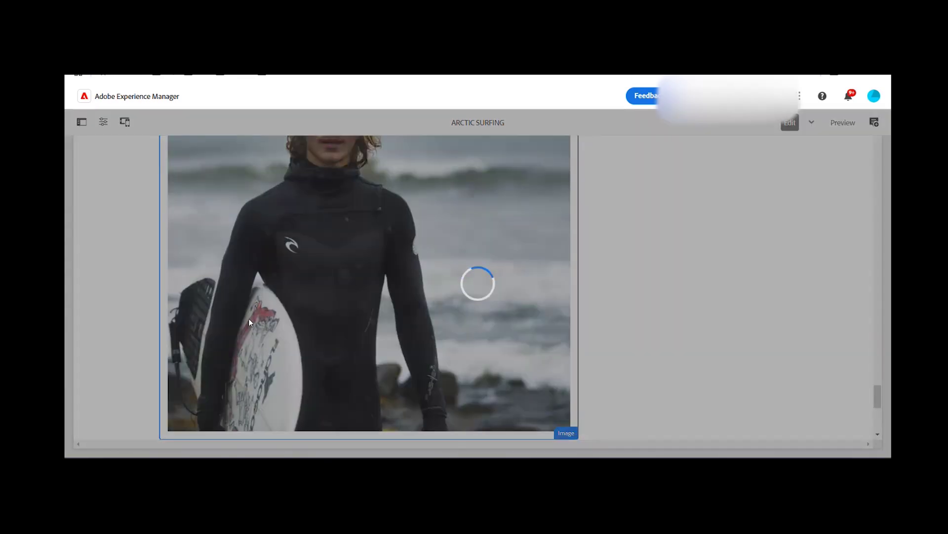
scroll(443, 300, "down", 5)
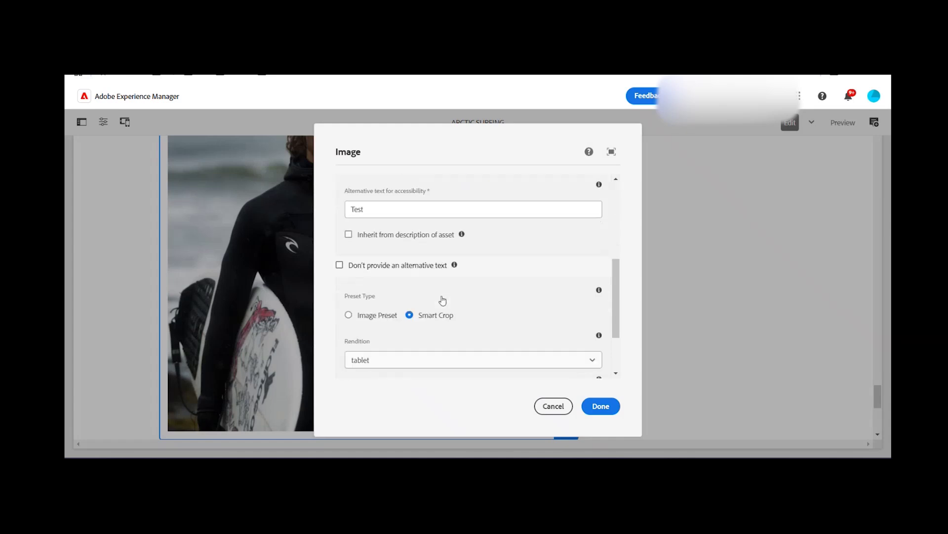
left_click(397, 297)
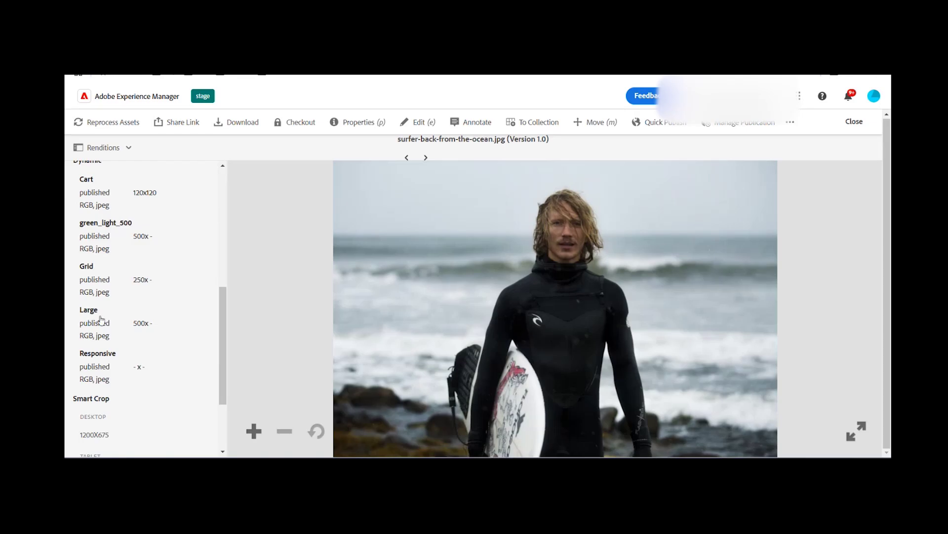
scroll(106, 341, "down", 3)
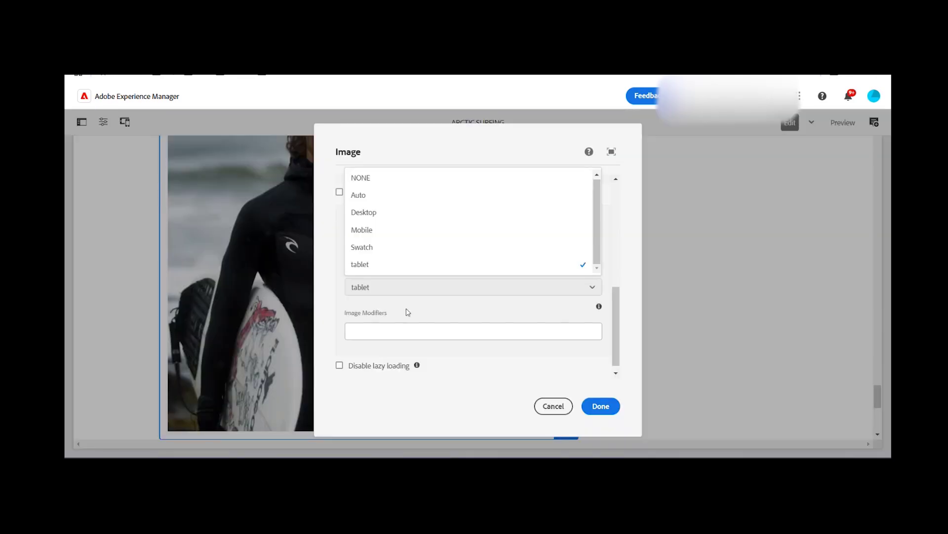
left_click(444, 301)
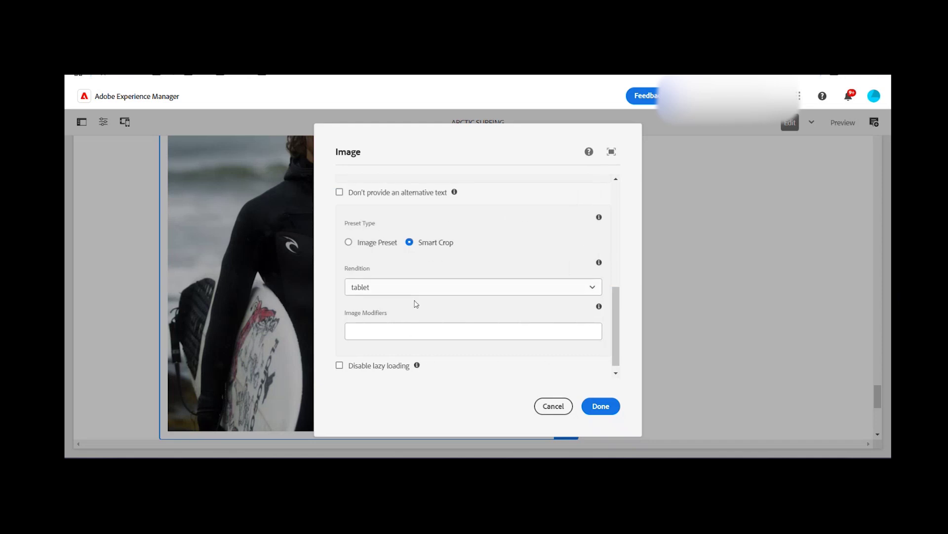
scroll(416, 303, "up", 1)
scroll(417, 302, "down", 1)
Cancel the image dialog and verify Enable DM features in the article template's WKND Image policy.
left_click(548, 405)
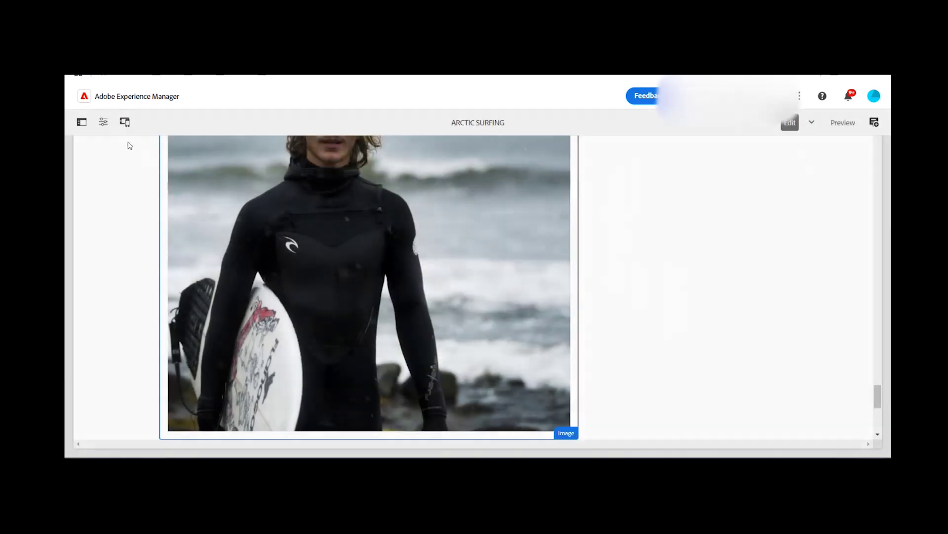
left_click(102, 125)
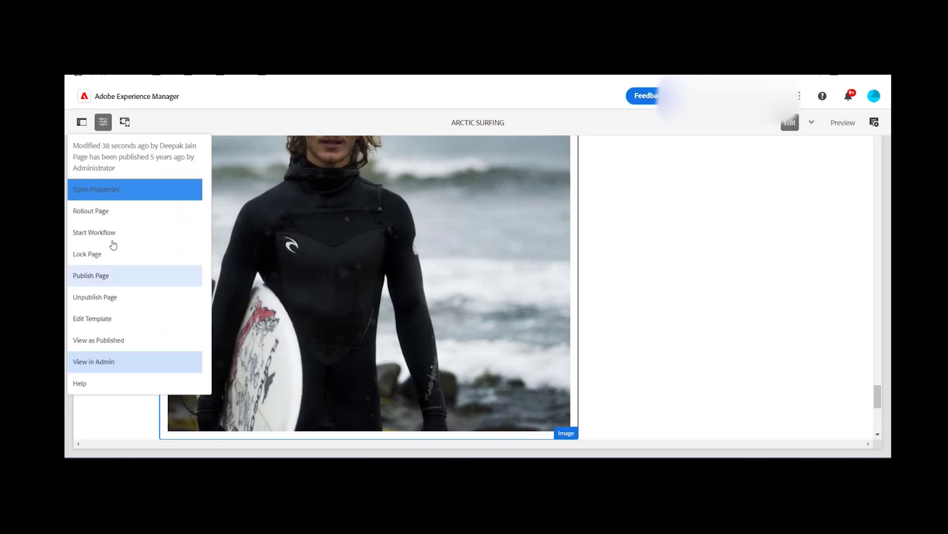
left_click(90, 322)
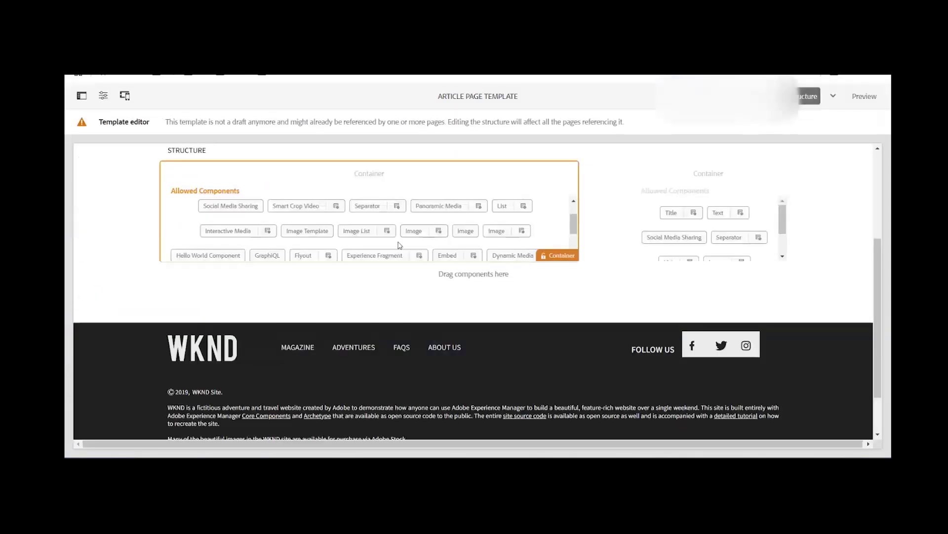
left_click(439, 232)
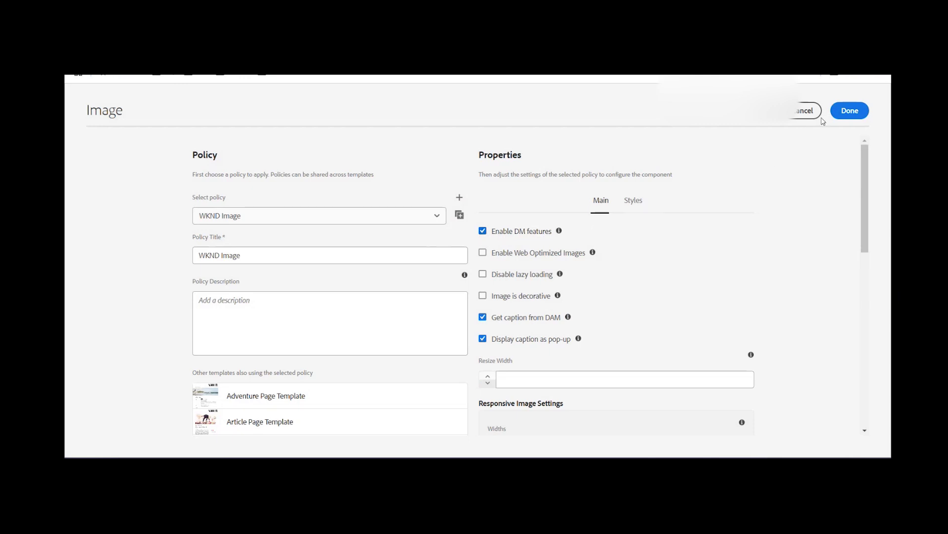
left_click(849, 111)
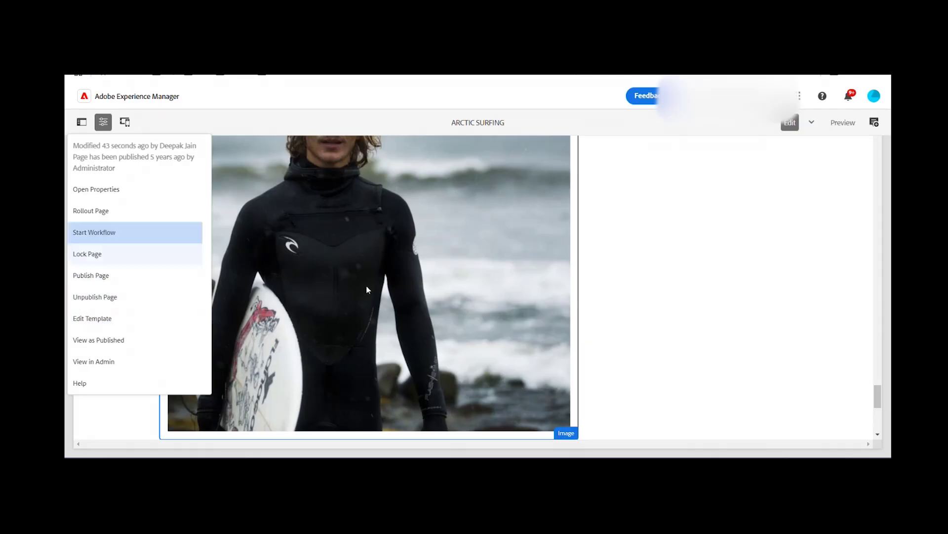
Reopen the surfer image's settings and scroll to its tablet Smart Crop rendition.
left_click(310, 331)
left_click(193, 428)
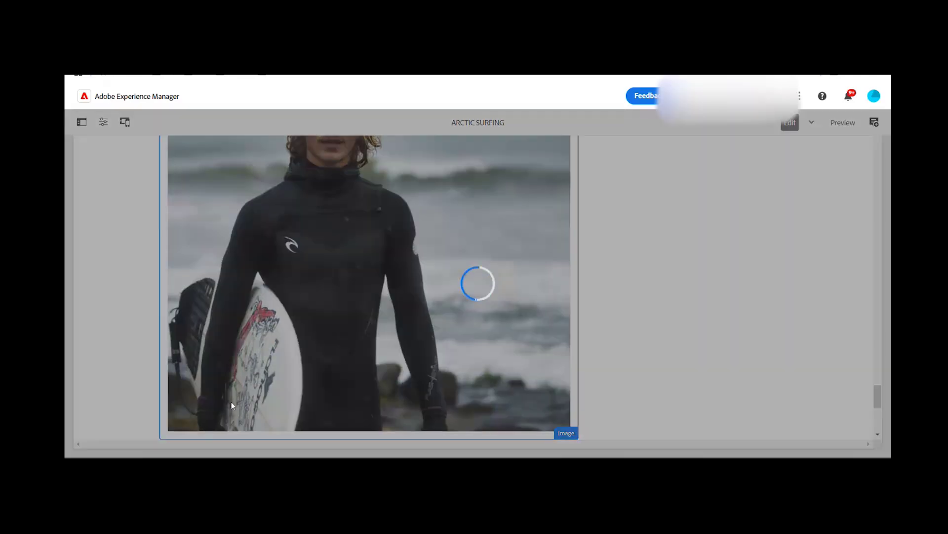
scroll(390, 273, "down", 5)
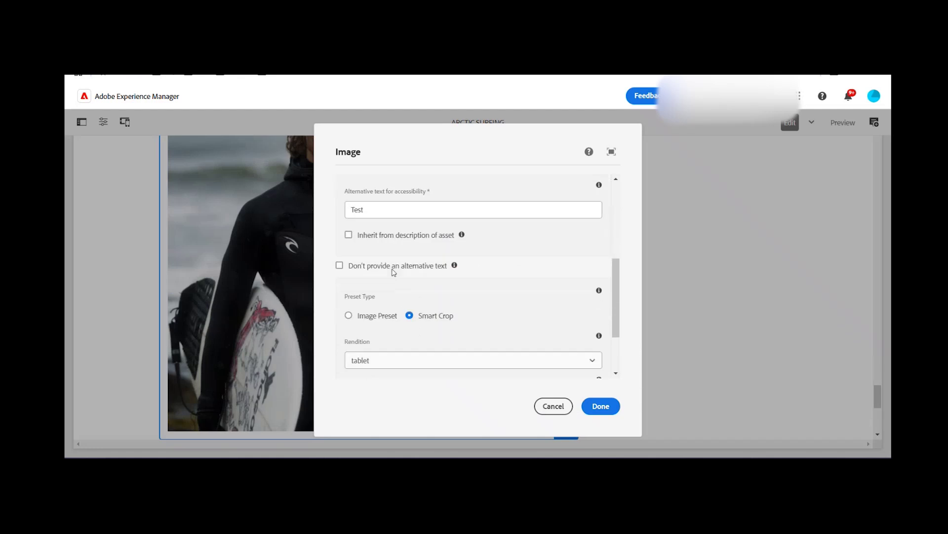